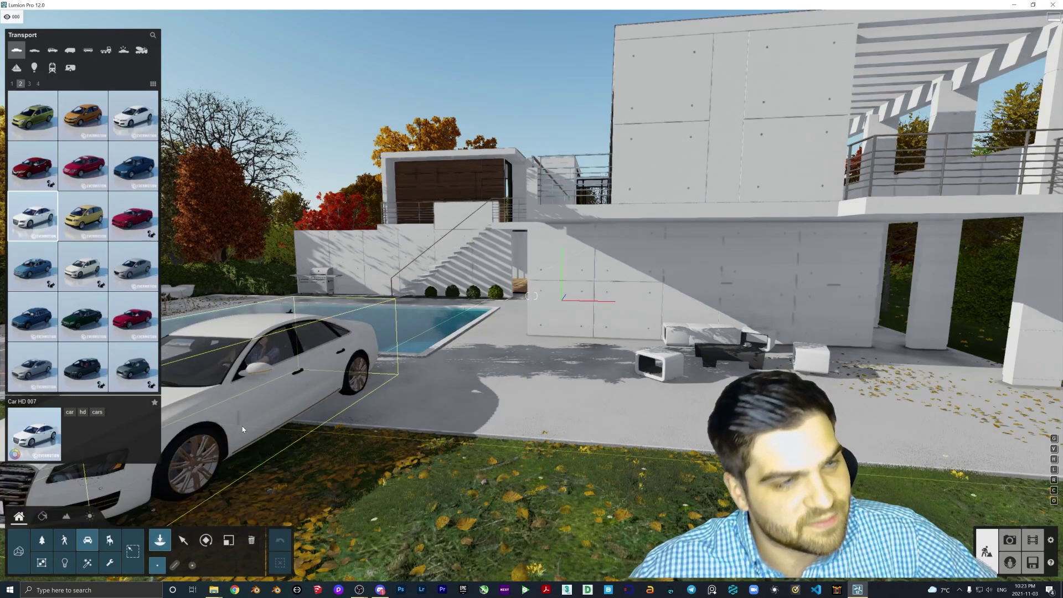
# Step: Place the white Car HD 007 on the driveway beside the pool
pyautogui.click(524, 378)
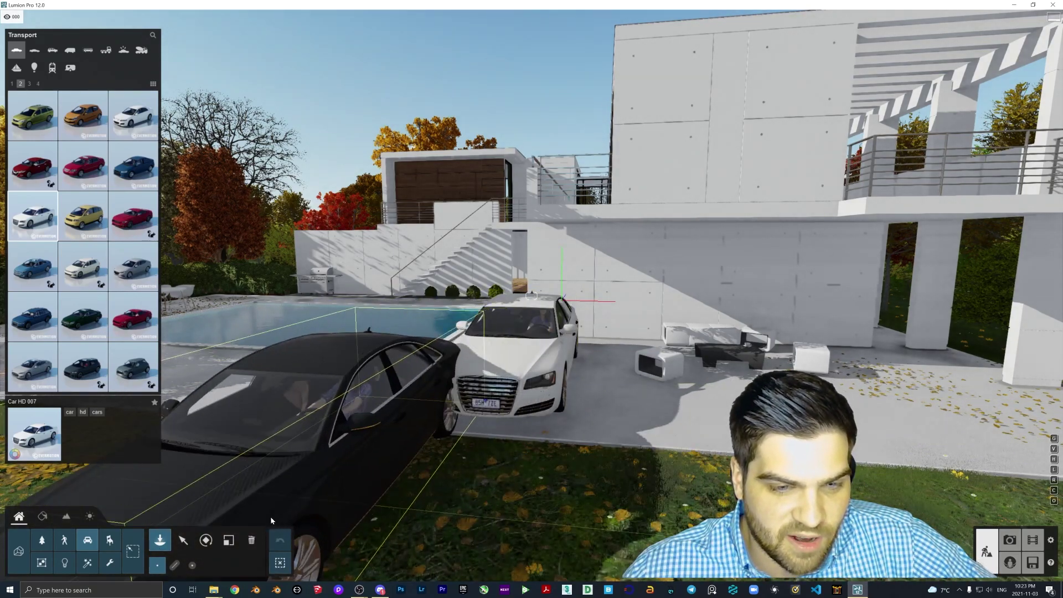
pyautogui.click(183, 540)
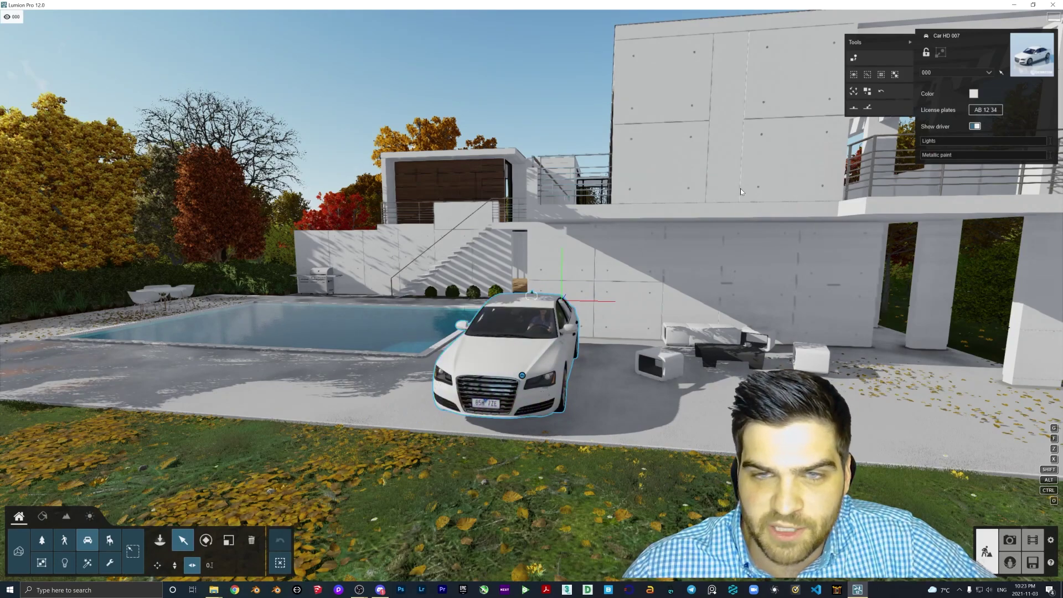
# Step: Open the car's License plates picker and step back to the country flag collections
pyautogui.click(985, 110)
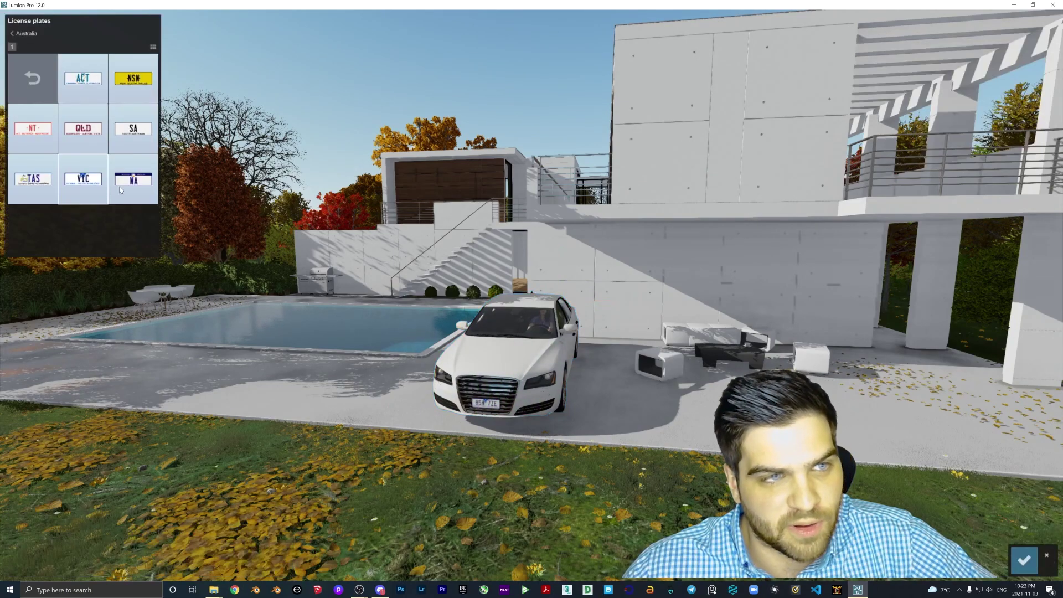
pyautogui.click(32, 78)
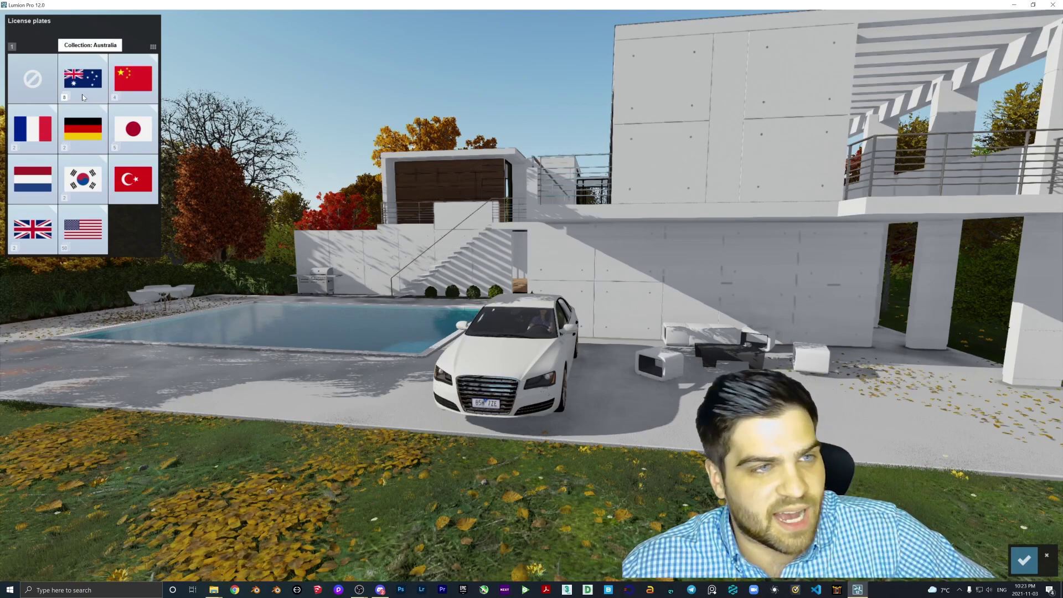
# Step: Put a Queensland plate from the Australia collection on the white car
pyautogui.press('w')
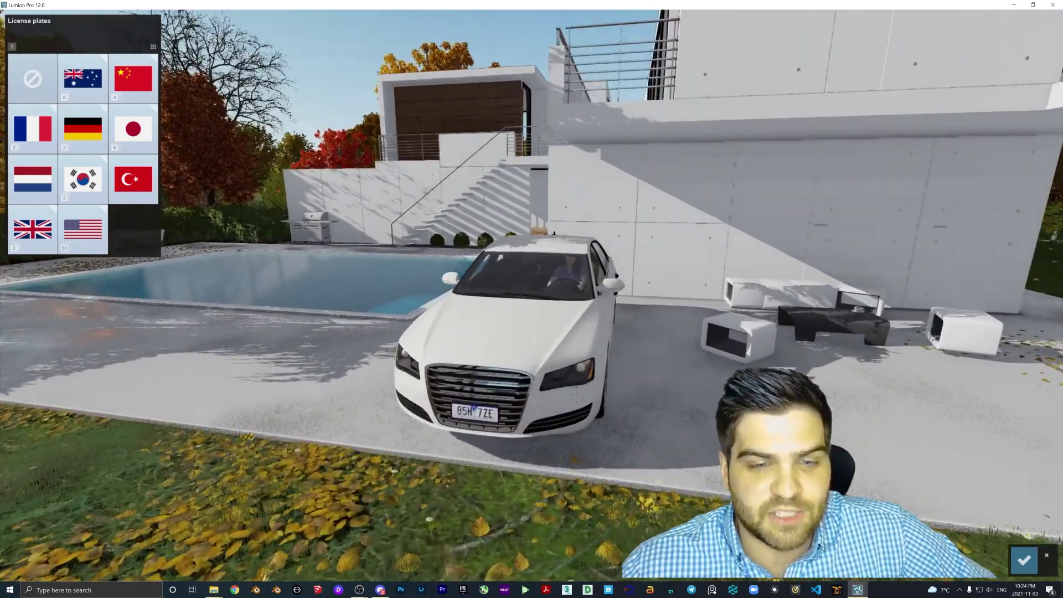
pyautogui.click(104, 95)
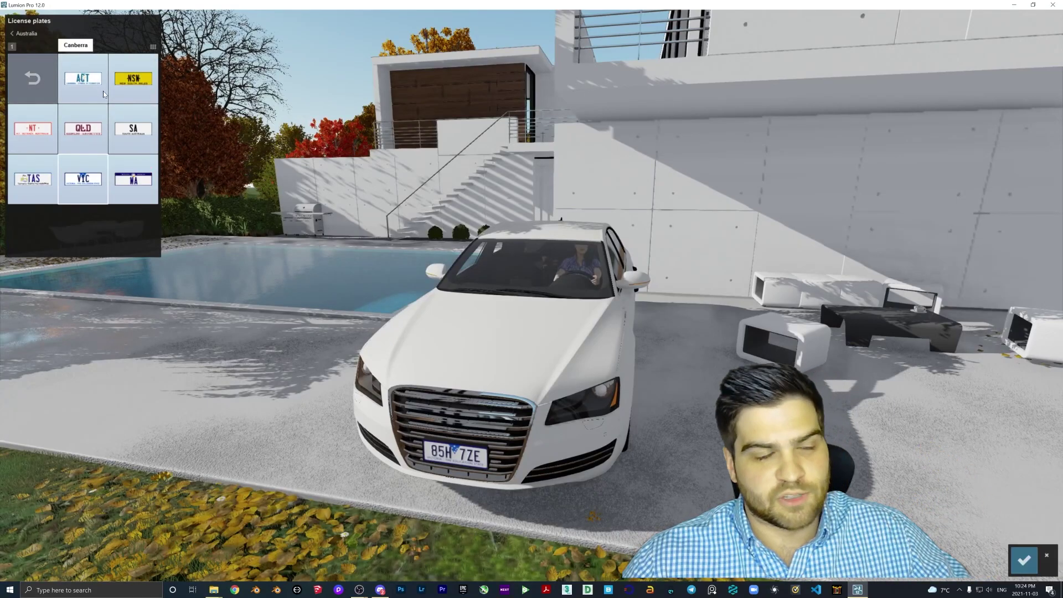
pyautogui.click(105, 128)
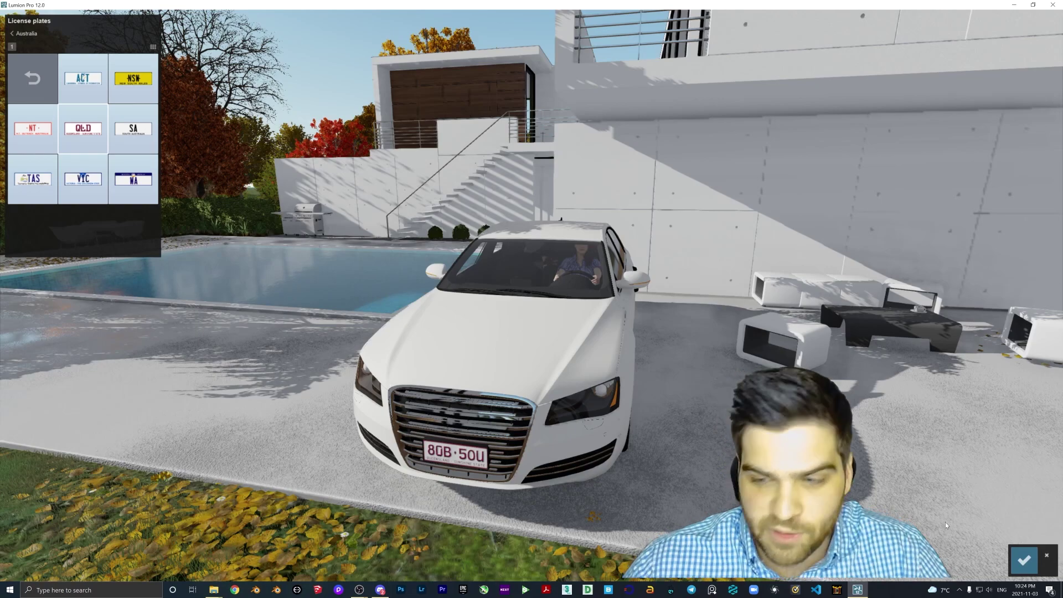
pyautogui.click(1024, 561)
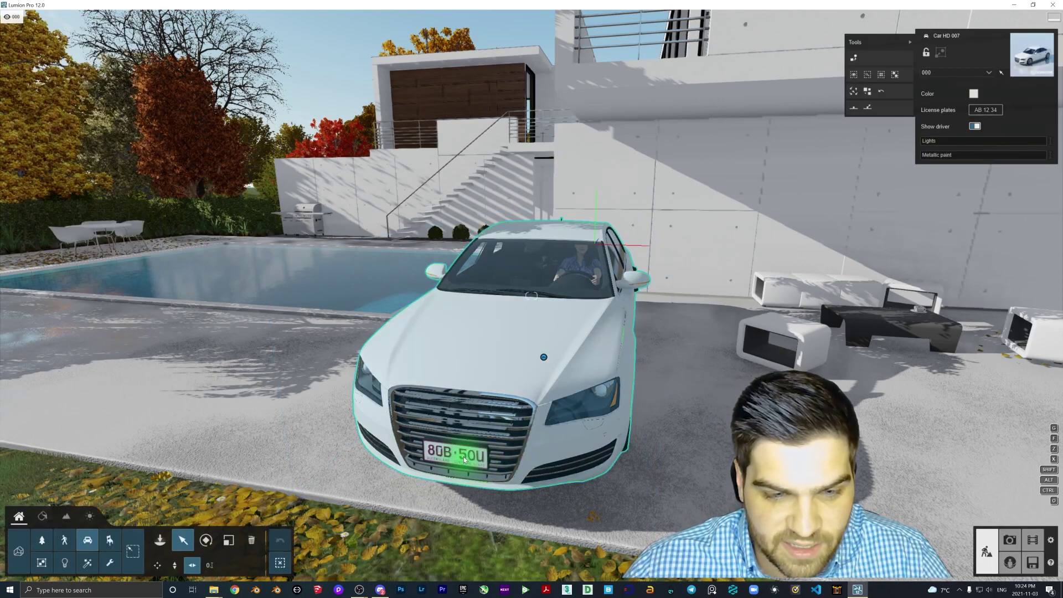
pyautogui.click(980, 110)
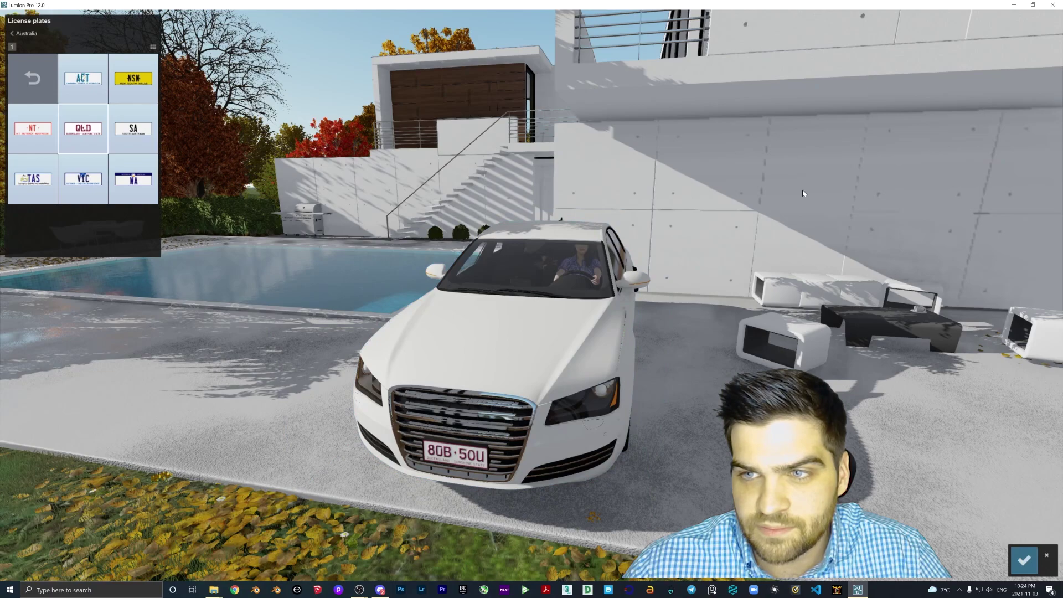
pyautogui.click(17, 35)
pyautogui.click(153, 47)
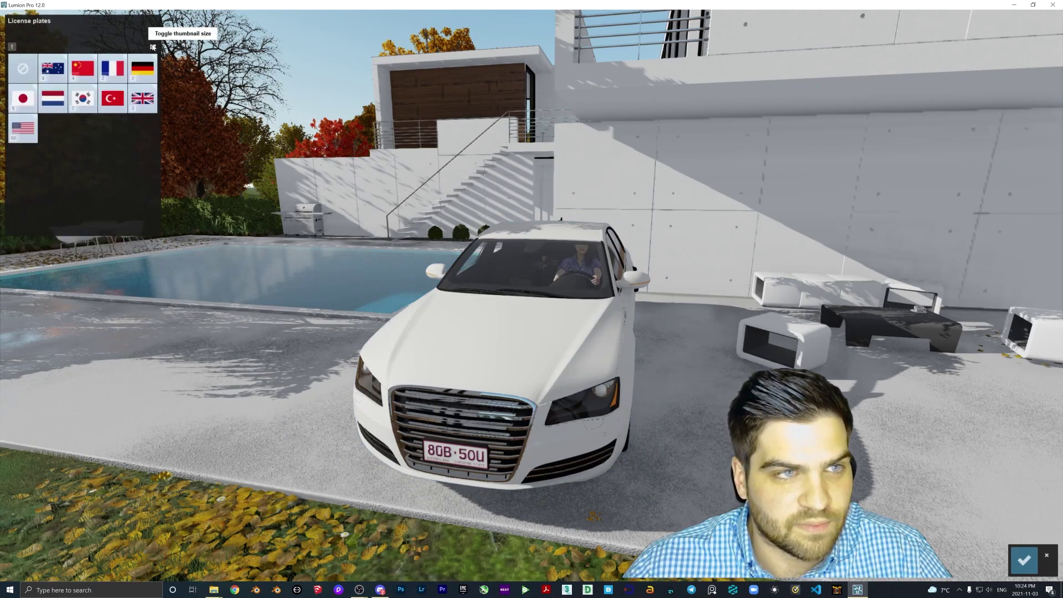
pyautogui.click(153, 47)
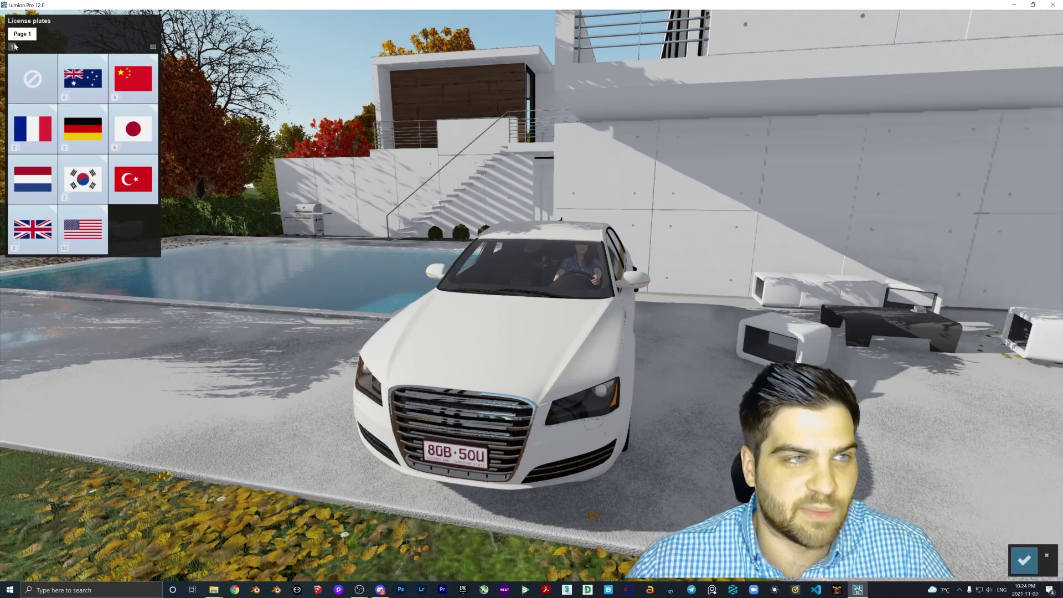
pyautogui.click(93, 83)
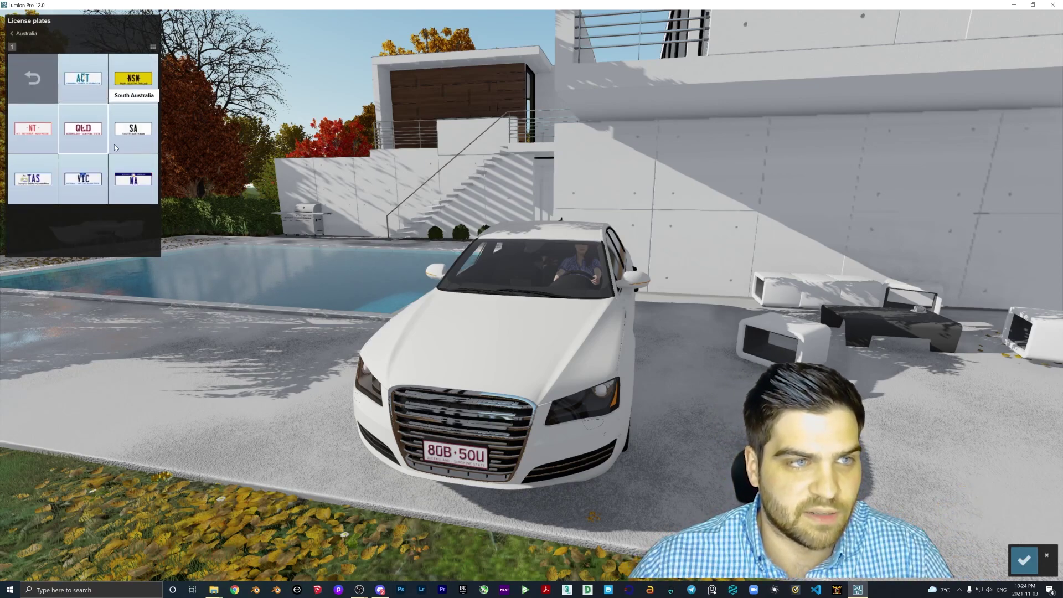
pyautogui.click(154, 136)
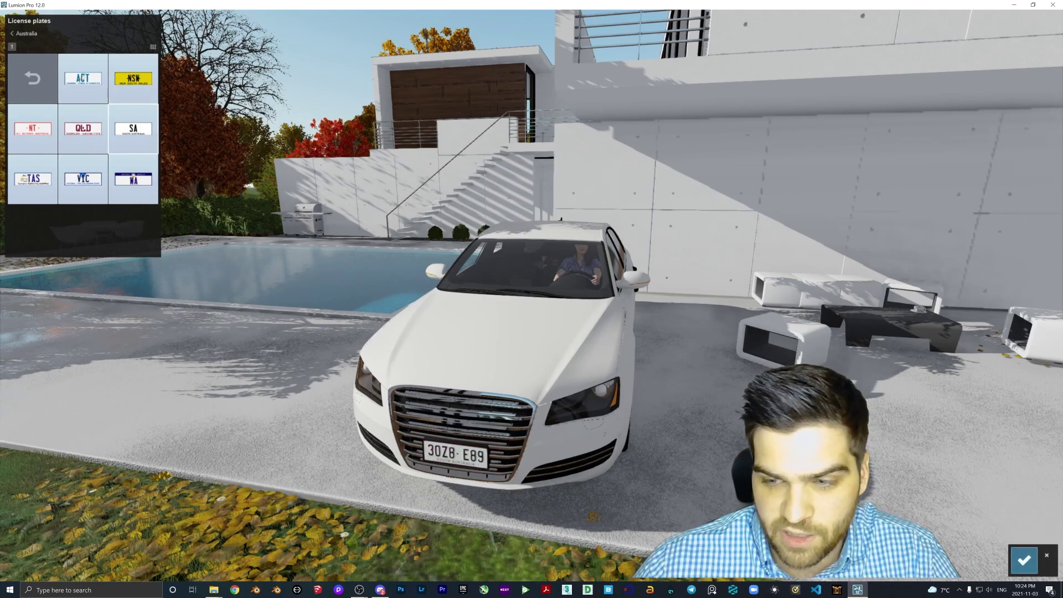
pyautogui.click(1025, 560)
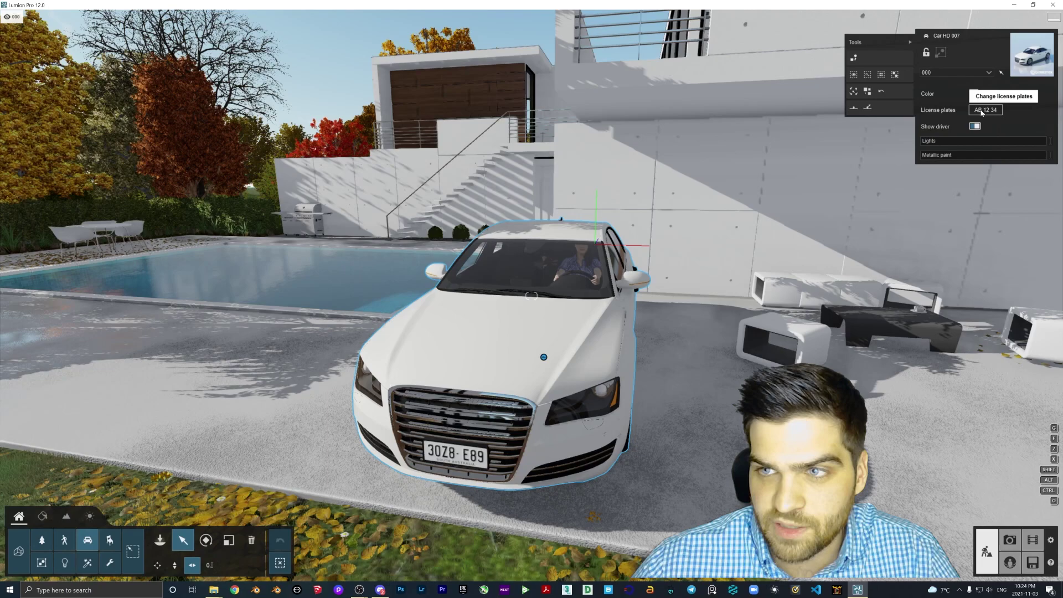
pyautogui.click(981, 110)
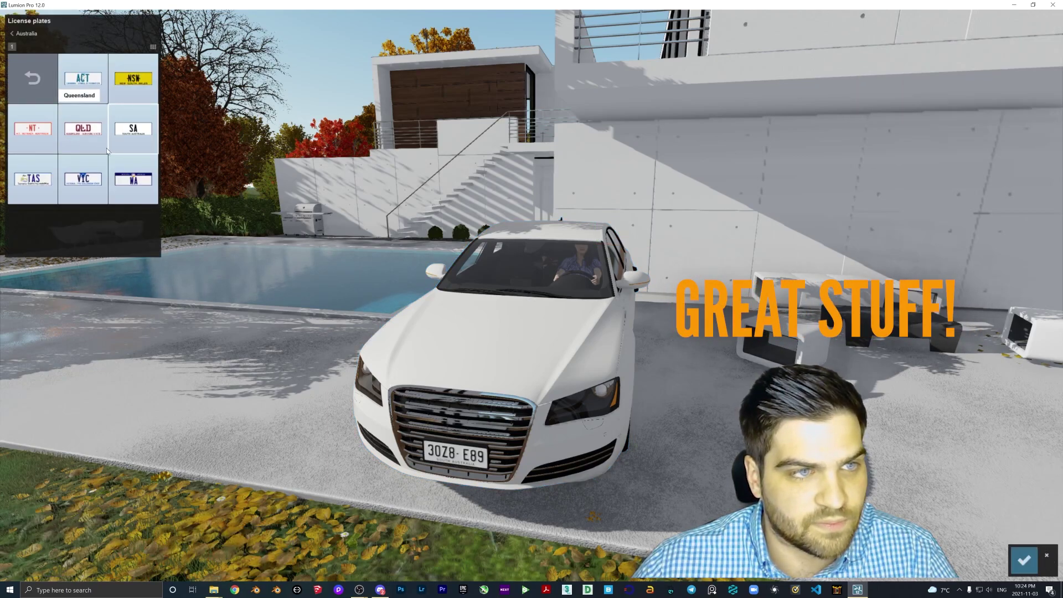
pyautogui.press('s')
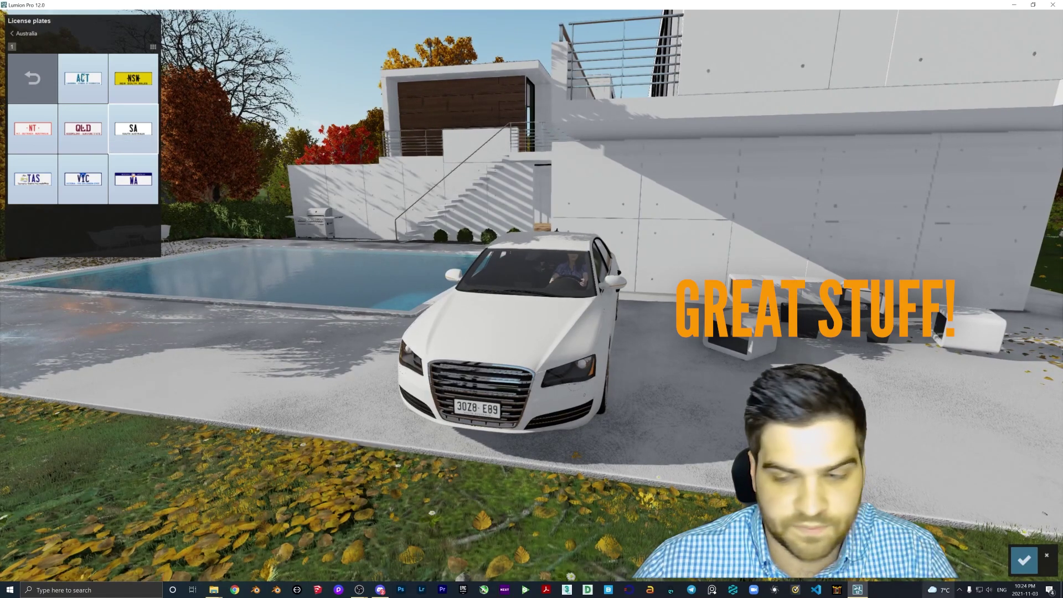
# Step: Switch the car to the QLD plate, now reading 80B 50U
pyautogui.click(1025, 561)
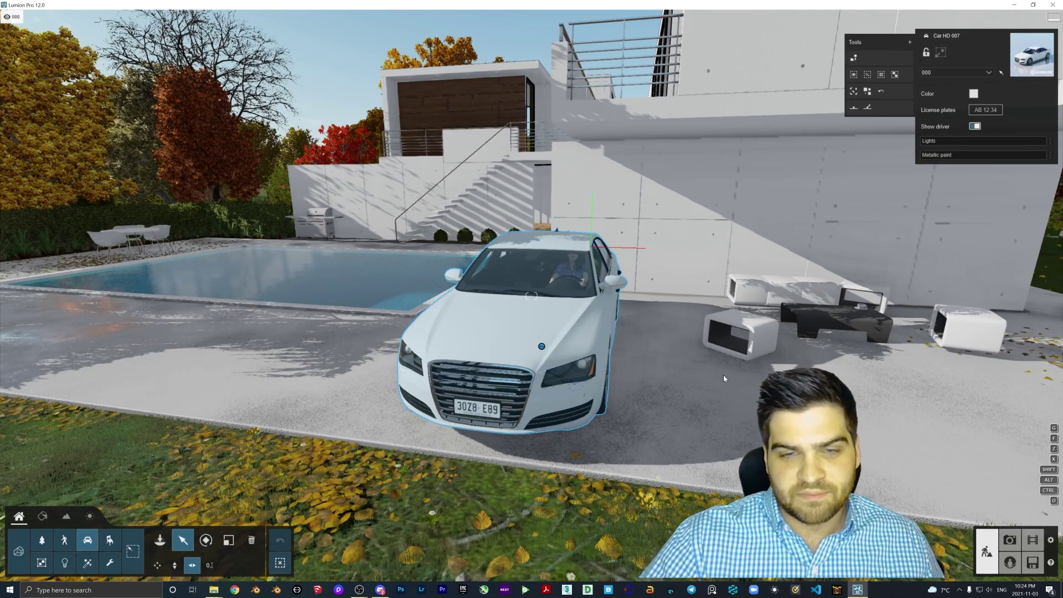
pyautogui.click(986, 109)
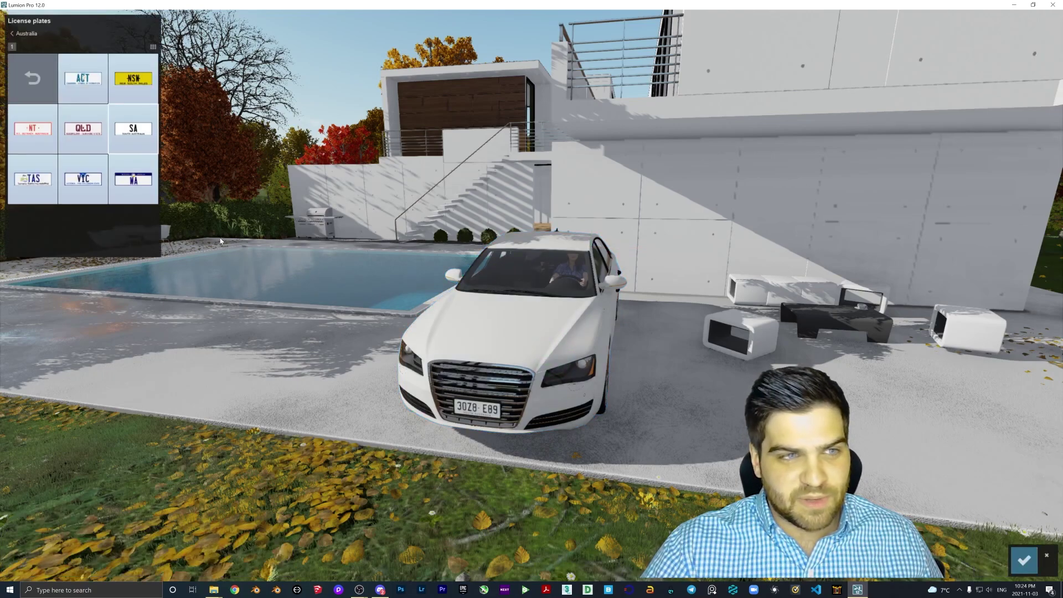
pyautogui.click(83, 129)
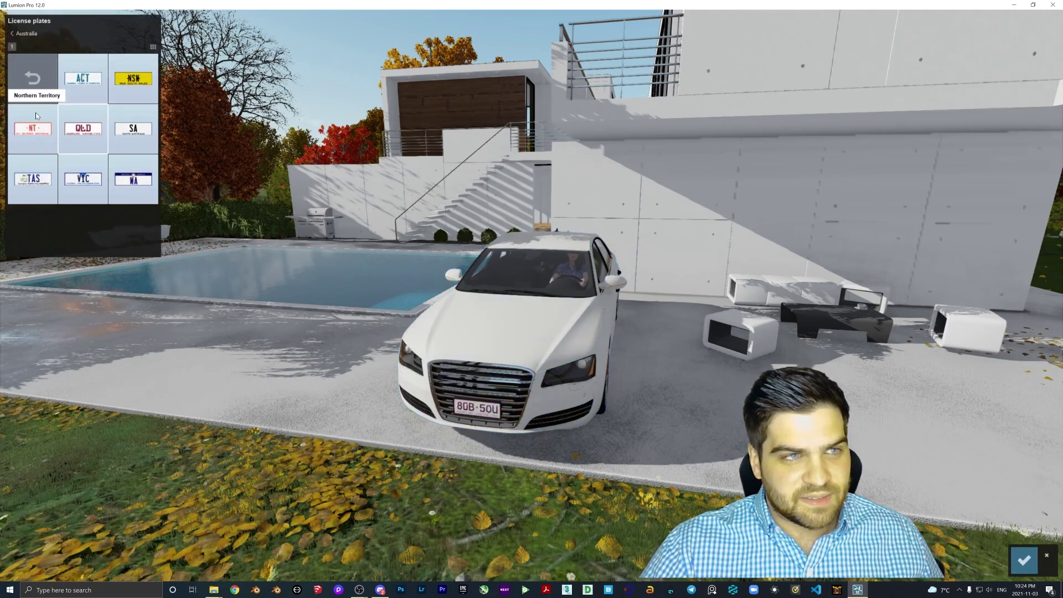
pyautogui.click(16, 34)
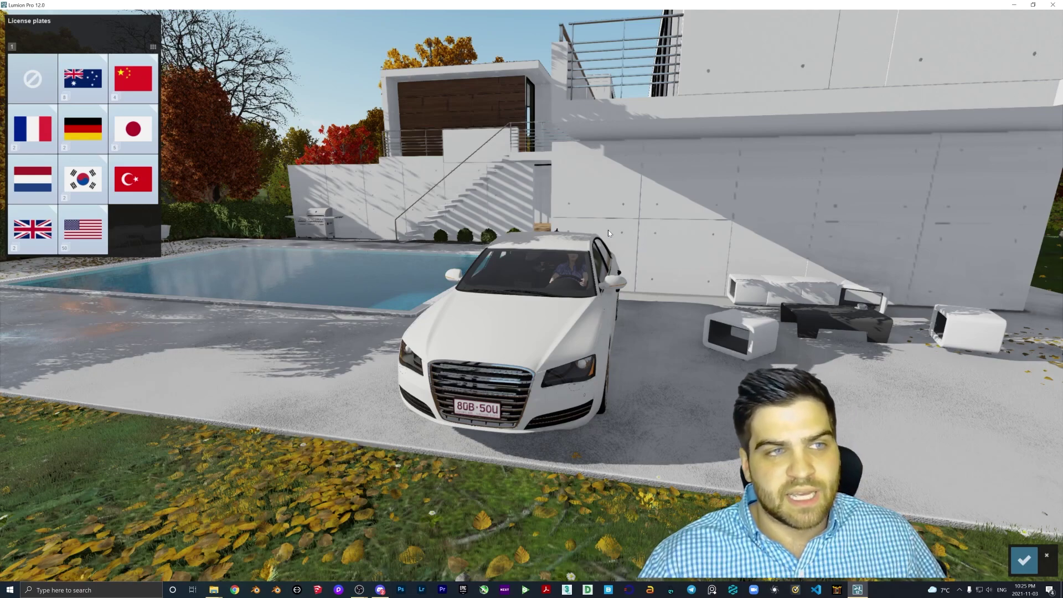
# Step: Try the ACT, NSW and SA plates, keeping South Australia (30Z8 E89)
pyautogui.click(80, 83)
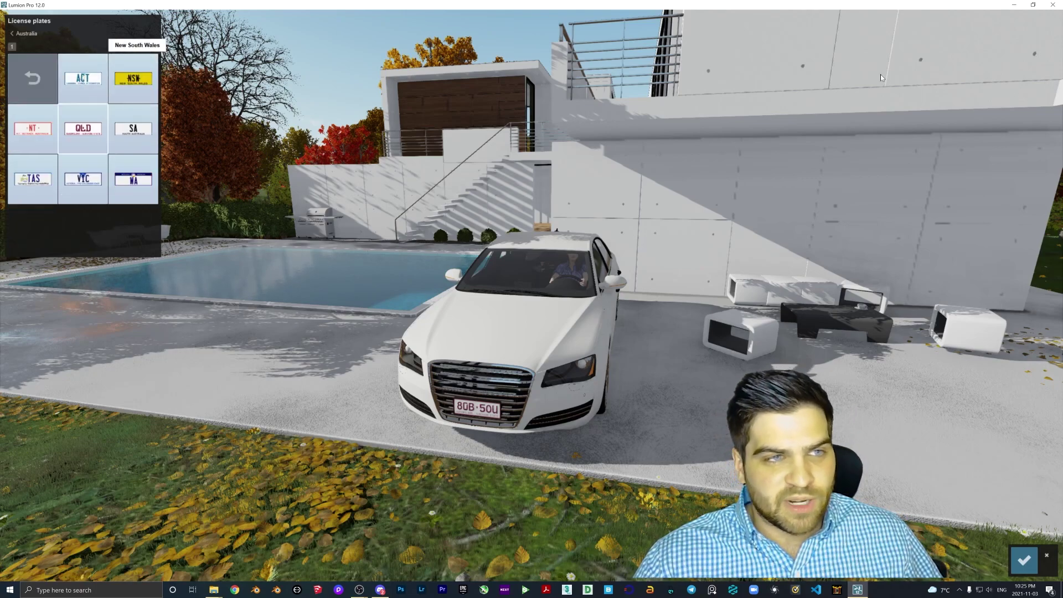
pyautogui.click(98, 79)
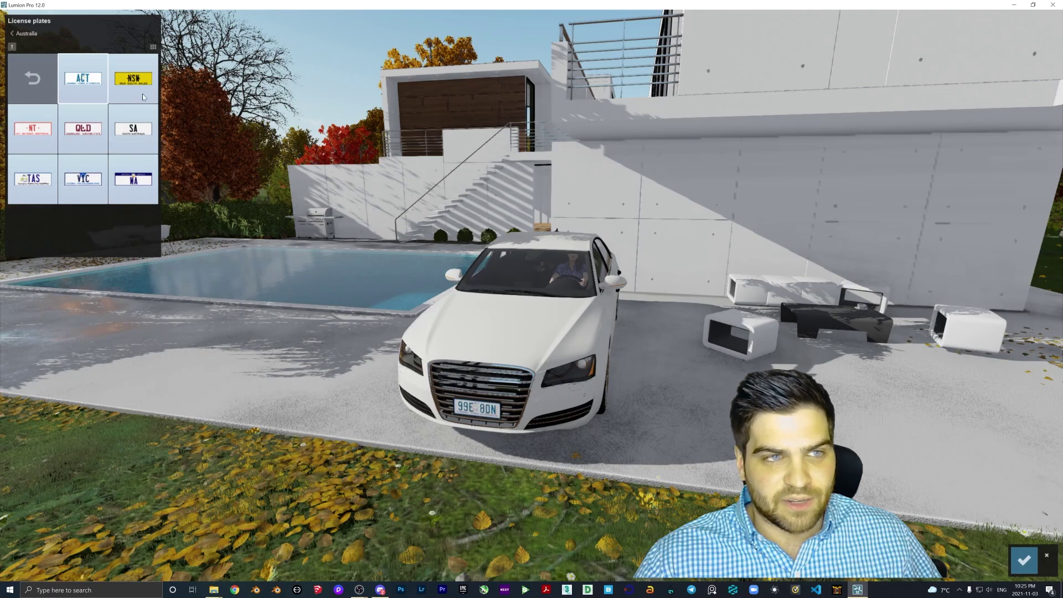
pyautogui.click(133, 79)
pyautogui.click(133, 128)
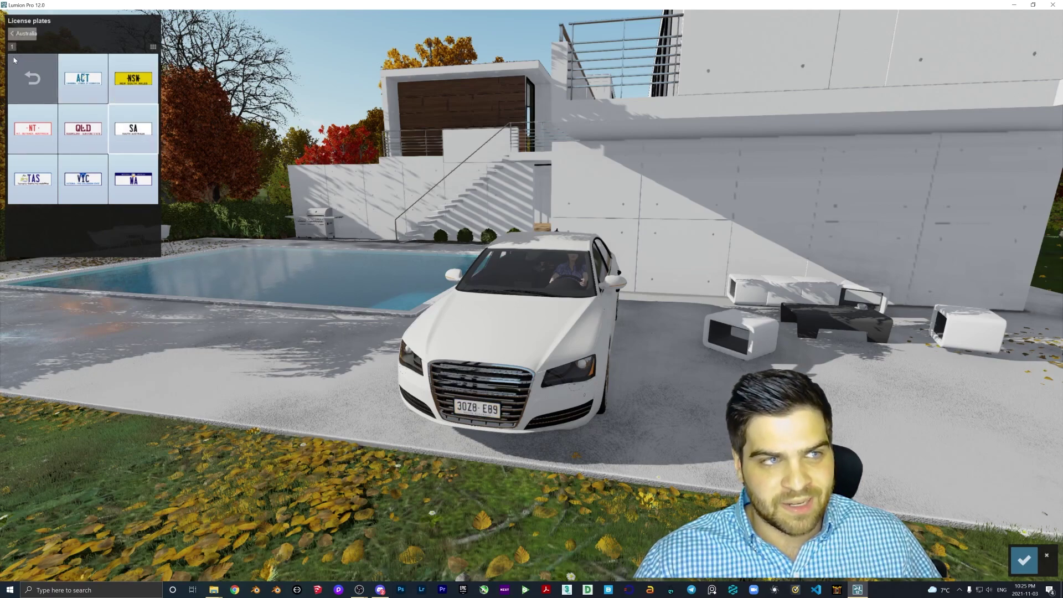
pyautogui.click(39, 73)
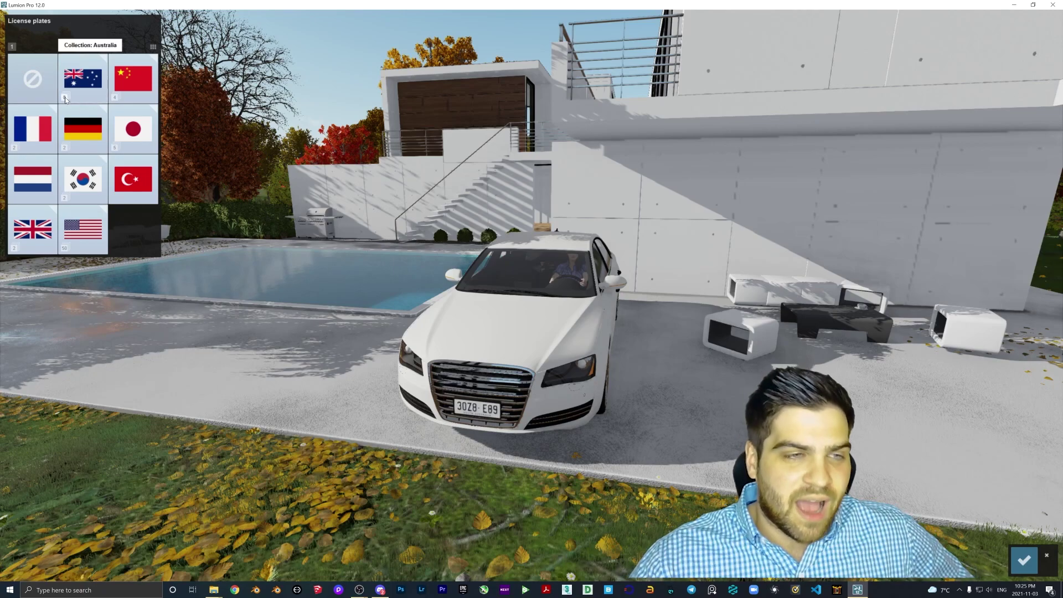
pyautogui.click(100, 90)
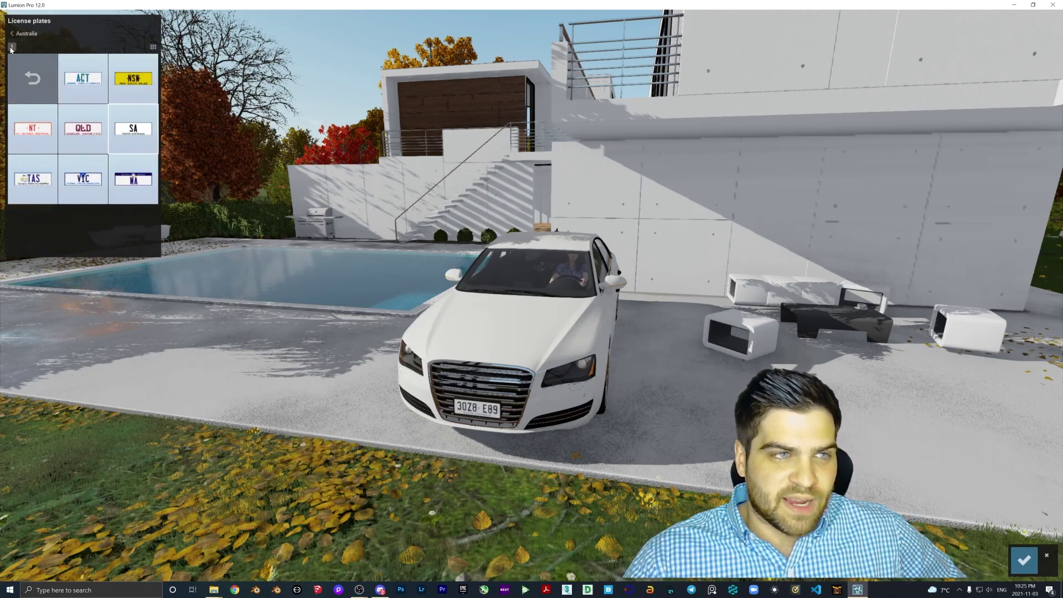
pyautogui.click(32, 78)
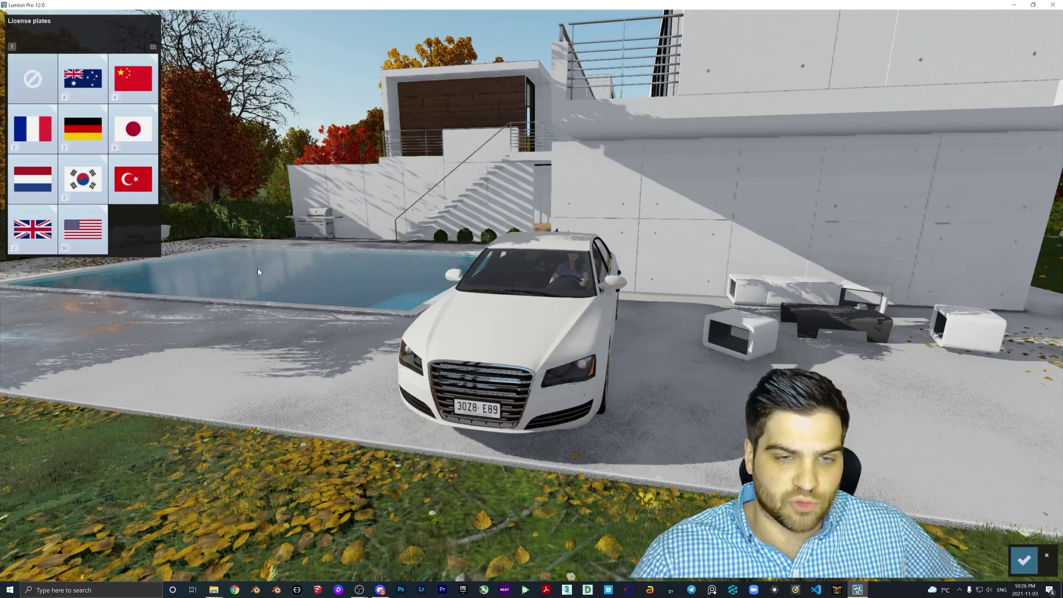
# Step: Pick the no-plate option so the white car's front carries no licence plate
pyautogui.click(1024, 560)
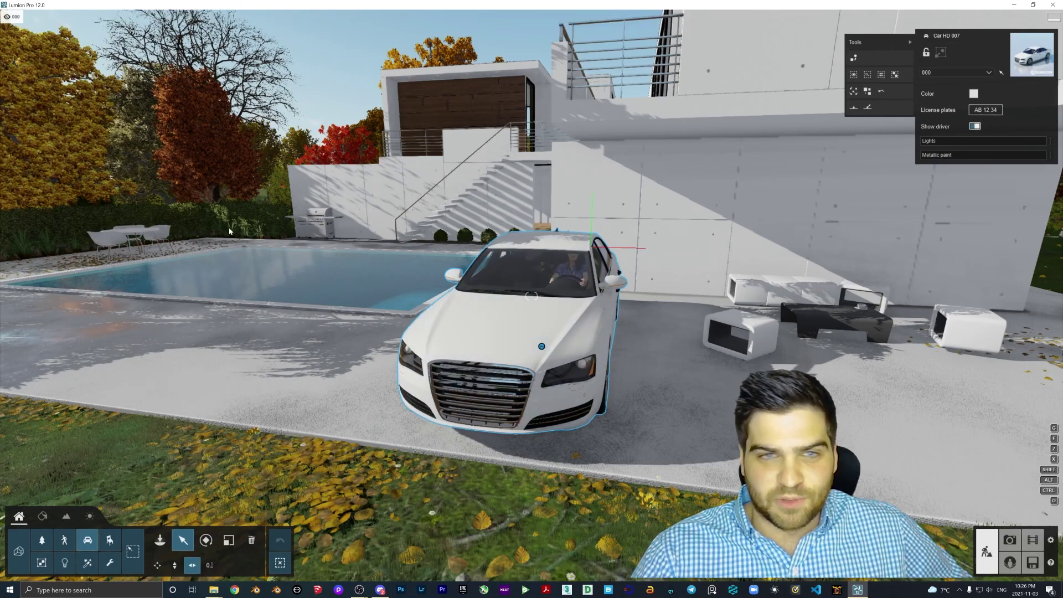
pyautogui.click(981, 110)
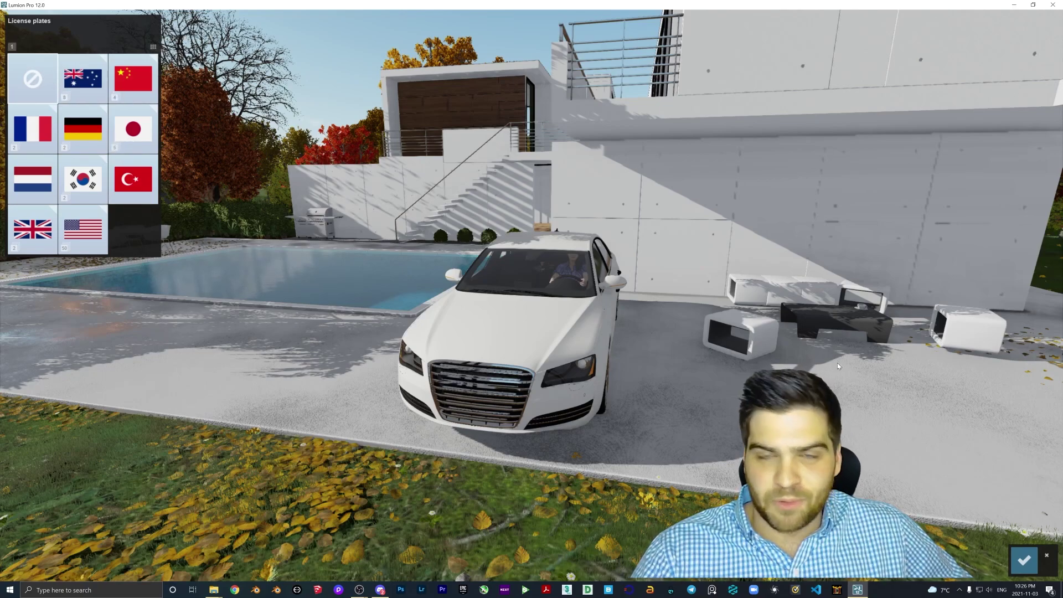
pyautogui.click(1047, 556)
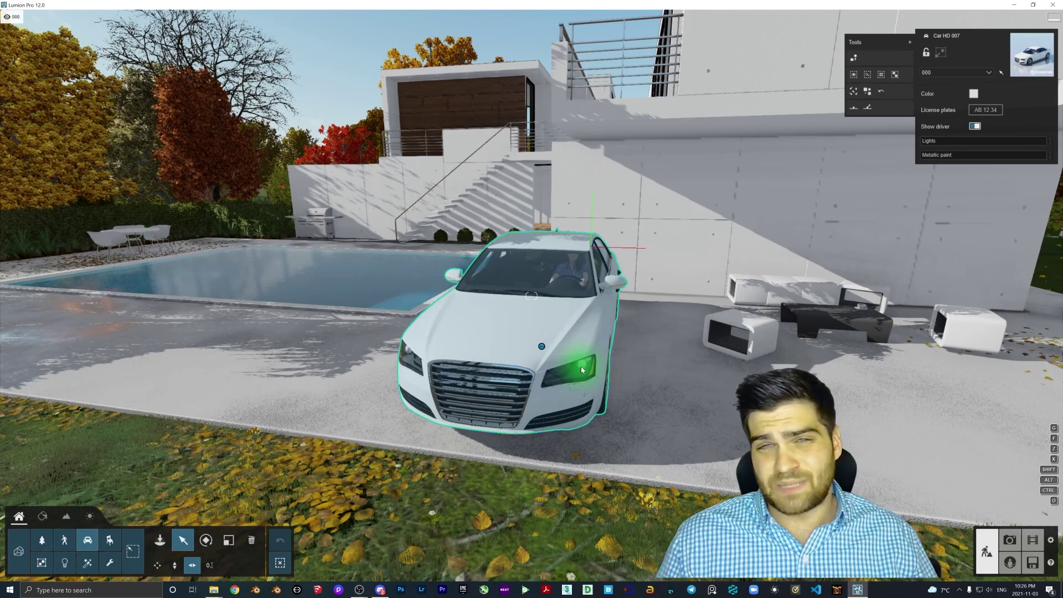
# Step: Move the camera toward the plateless white car
pyautogui.scroll(3, 580, 367)
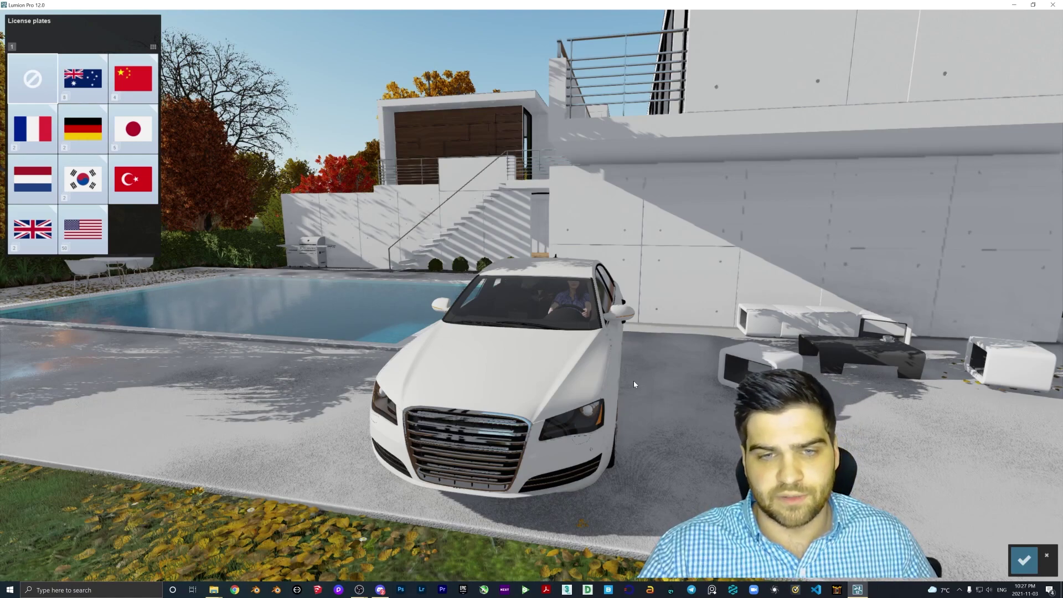
# Step: Close the License plates panel, leaving the car without a plate
pyautogui.click(634, 384)
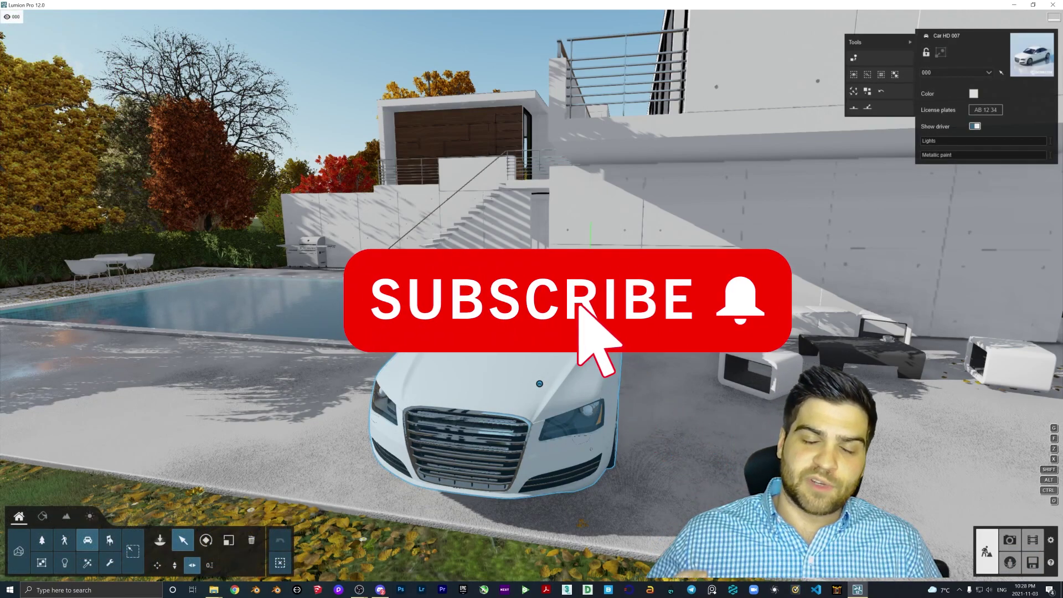